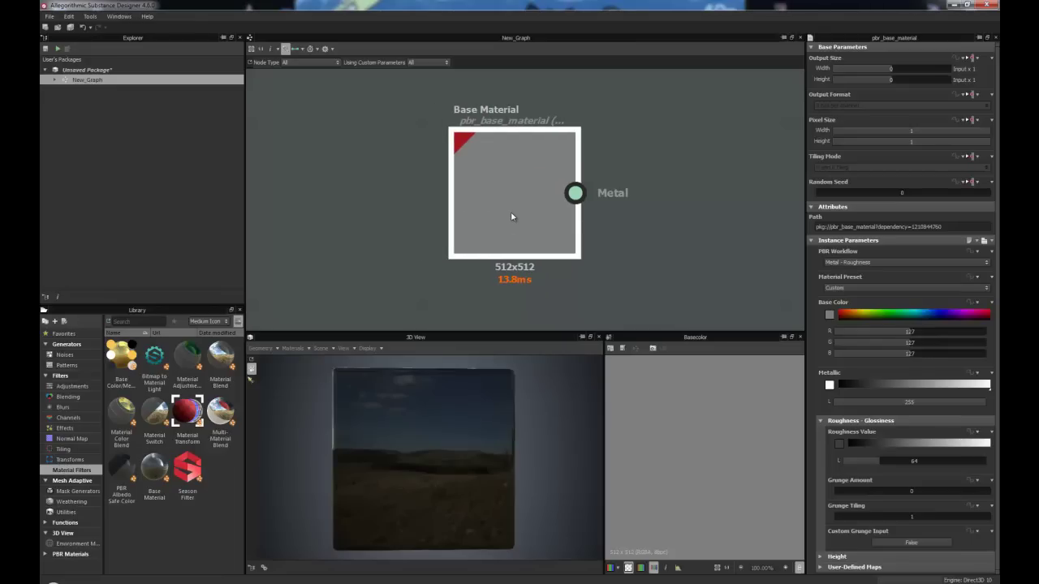
- Show the Base Material node's individual outputs and move the node beside the output nodes, leaving space for links
{"action": "mouse_move", "coordinate": [510, 216]}
{"action": "scroll", "coordinate": [512, 187], "scroll_direction": "down", "scroll_amount": 3}
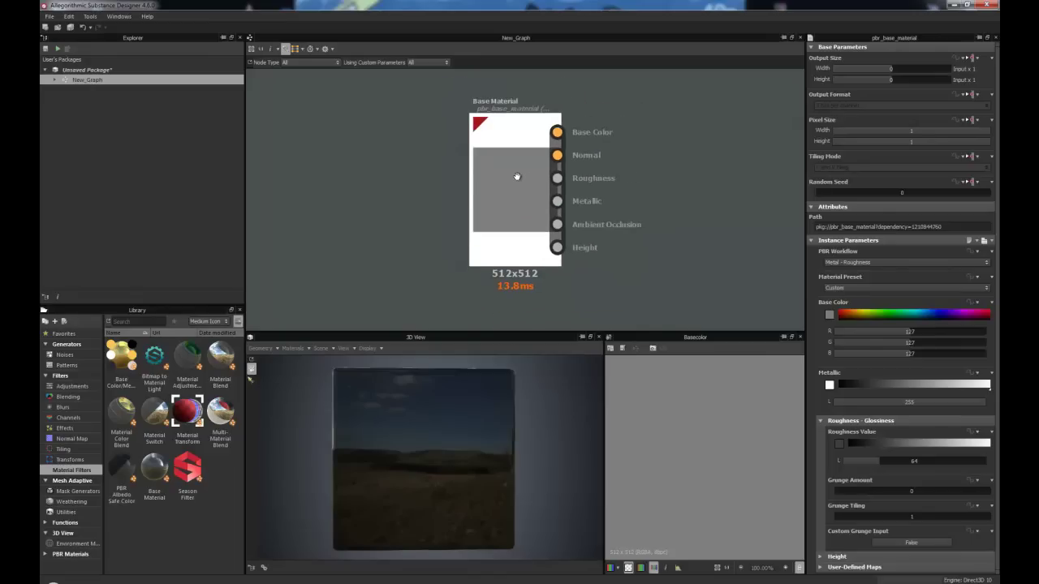
{"action": "middle_click_drag", "start_coordinate": [516, 176], "coordinate": [471, 176]}
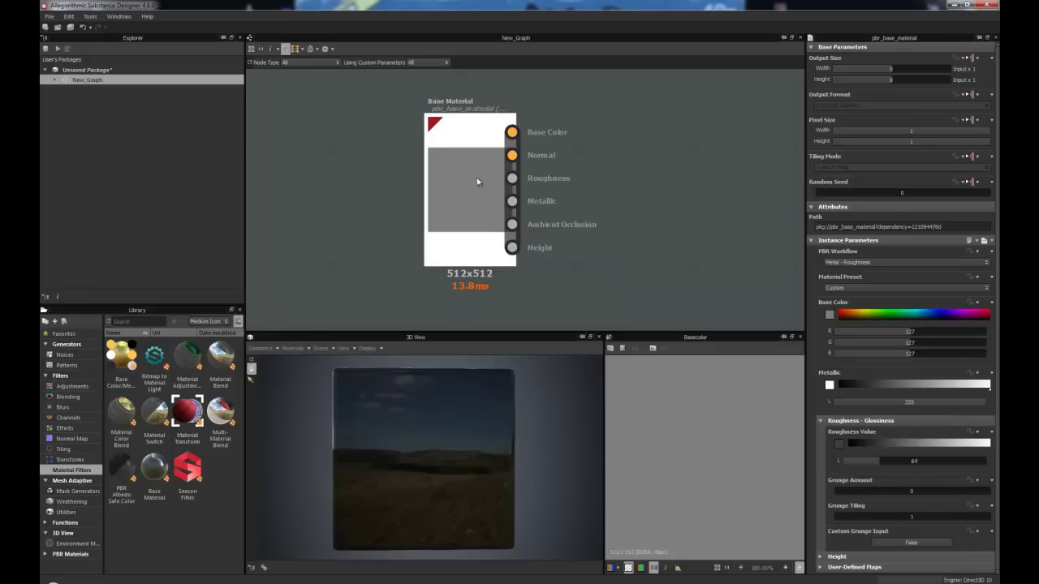
{"action": "mouse_move", "coordinate": [480, 179]}
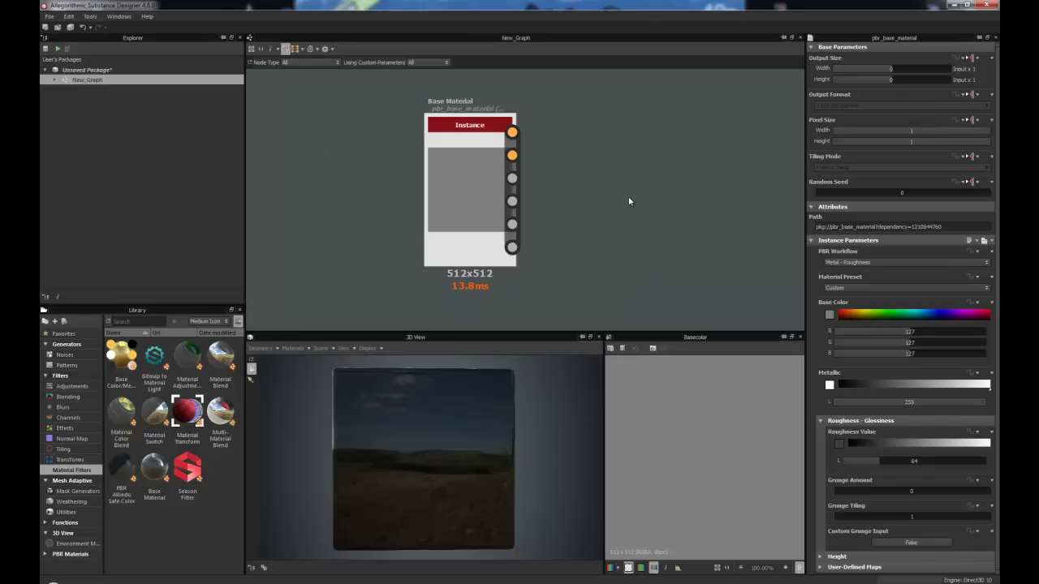
{"action": "scroll", "coordinate": [628, 195], "scroll_direction": "down", "scroll_amount": 4}
{"action": "middle_click_drag", "start_coordinate": [628, 195], "coordinate": [539, 200]}
{"action": "scroll", "coordinate": [564, 203], "scroll_direction": "down", "scroll_amount": 3}
{"action": "left_click_drag", "start_coordinate": [431, 163], "coordinate": [469, 207]}
- Switch the graph to compact material linking and connect the Base Material node to the Base Color, Normal, Roughness and Metallic outputs
{"action": "middle_click_drag", "start_coordinate": [584, 186], "coordinate": [558, 209]}
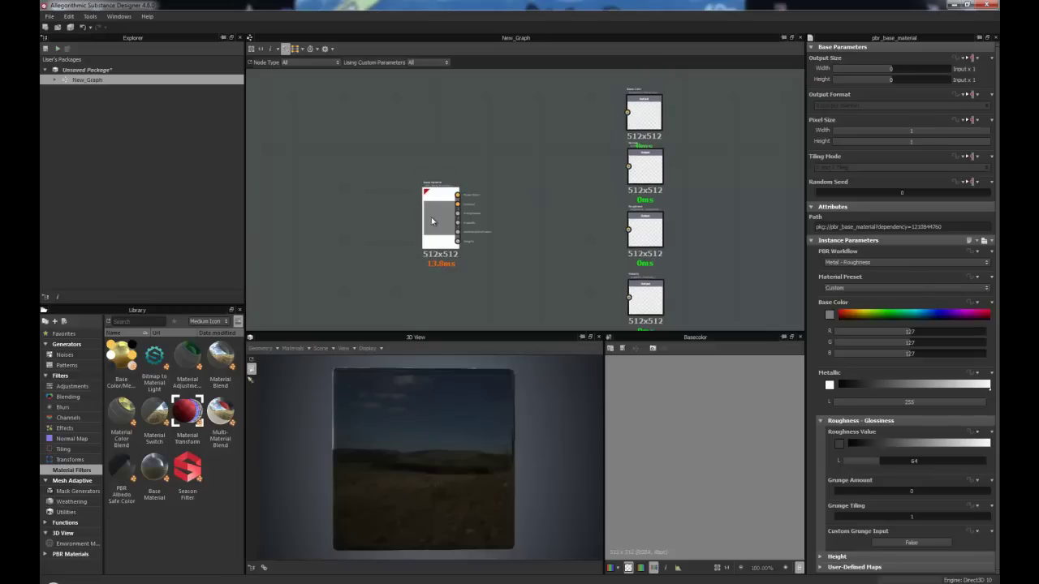
{"action": "left_click_drag", "start_coordinate": [432, 222], "coordinate": [433, 208]}
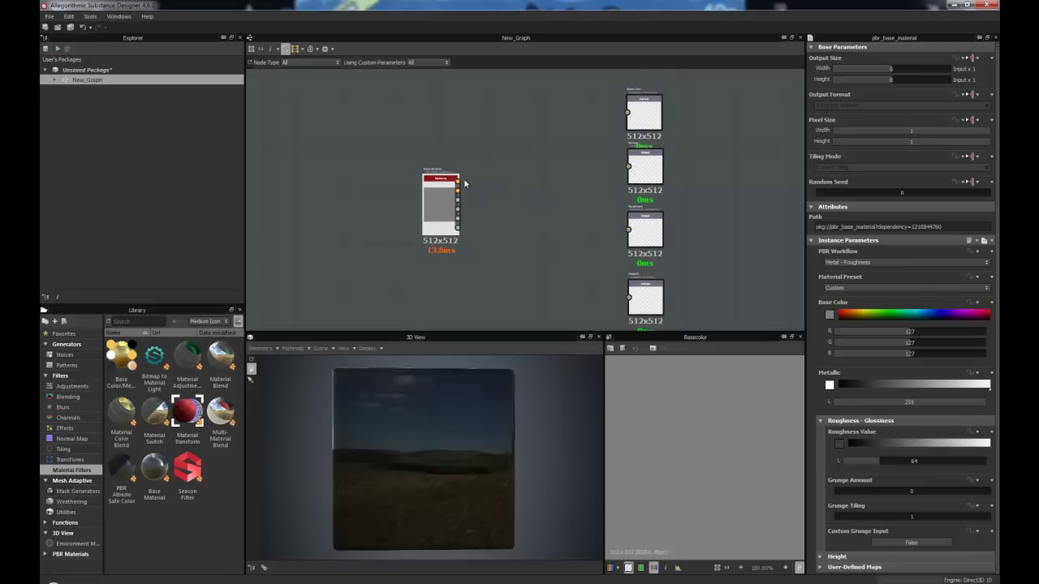
{"action": "key", "text": "3"}
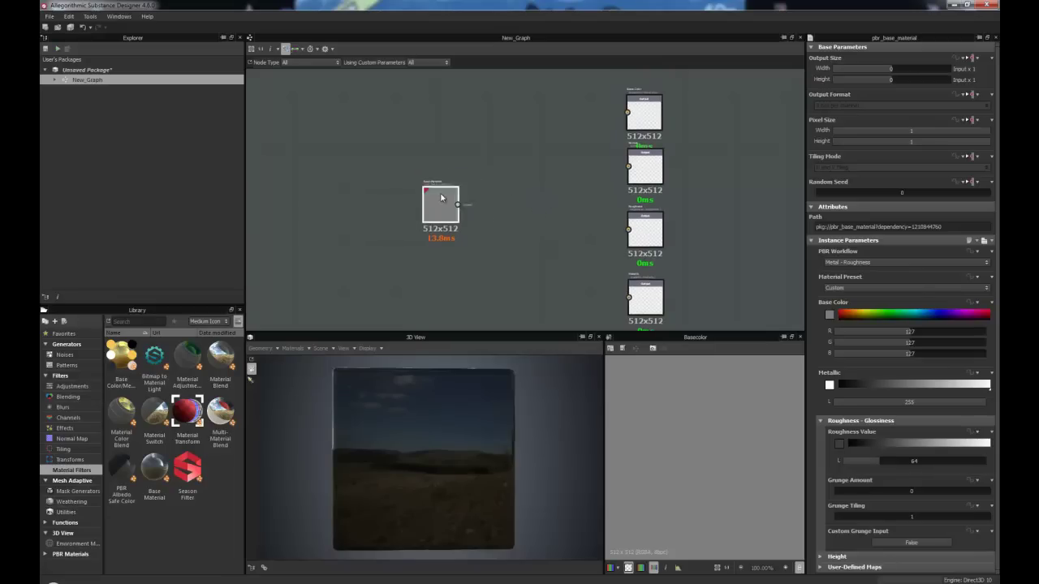
{"action": "left_click_drag", "start_coordinate": [458, 206], "coordinate": [628, 113]}
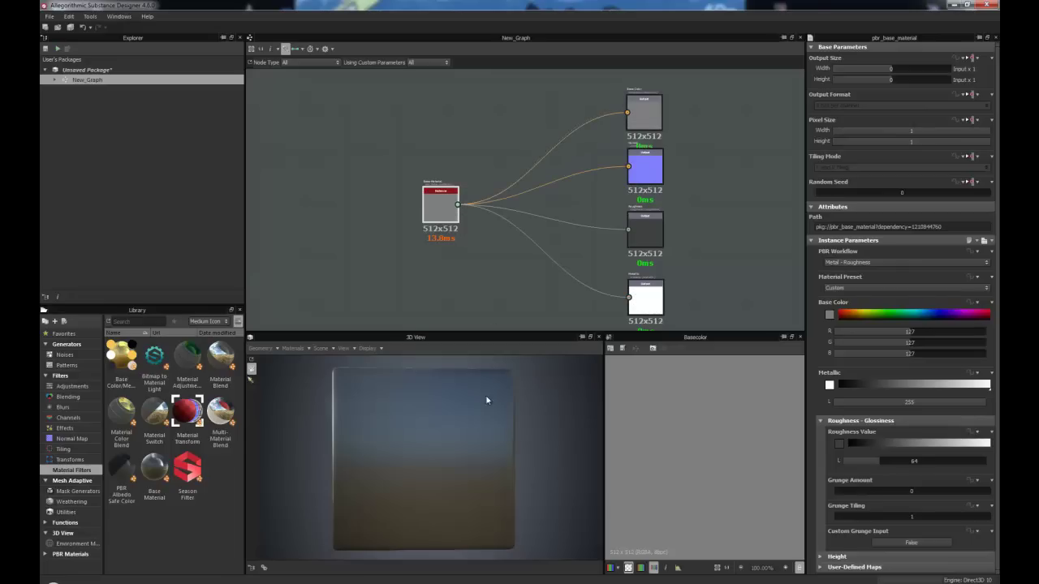
- Examine the attributes and usage of the Base Color, Normal, Roughness and Metallic output nodes
{"action": "scroll", "coordinate": [649, 186], "scroll_direction": "up", "scroll_amount": 2}
{"action": "middle_click_drag", "start_coordinate": [663, 132], "coordinate": [629, 208]}
{"action": "left_click", "coordinate": [599, 146]}
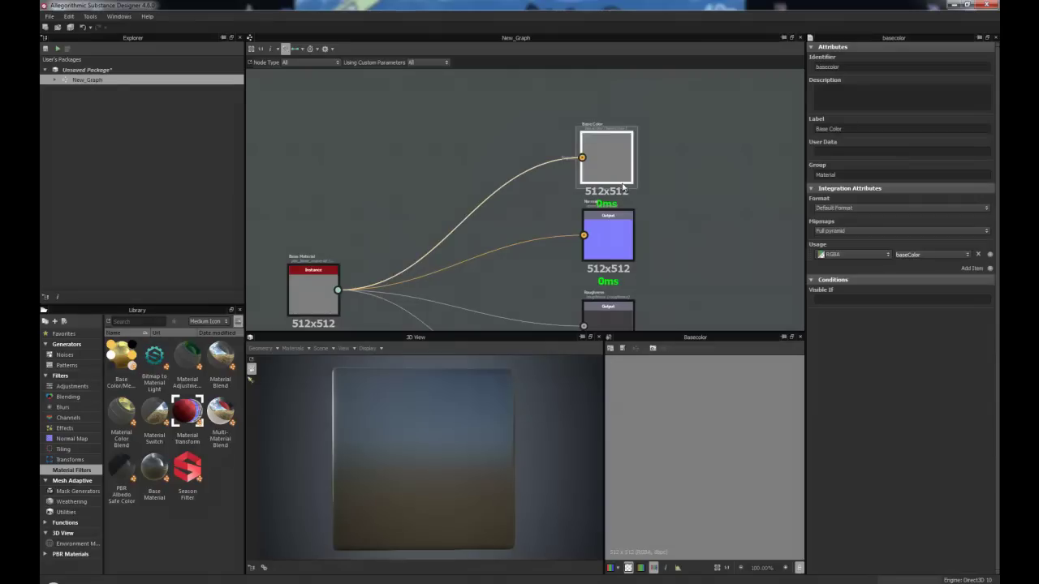
{"action": "left_click", "coordinate": [615, 244]}
{"action": "middle_click_drag", "start_coordinate": [672, 263], "coordinate": [674, 172]}
{"action": "left_click", "coordinate": [615, 237]}
{"action": "middle_click_drag", "start_coordinate": [666, 262], "coordinate": [670, 192]}
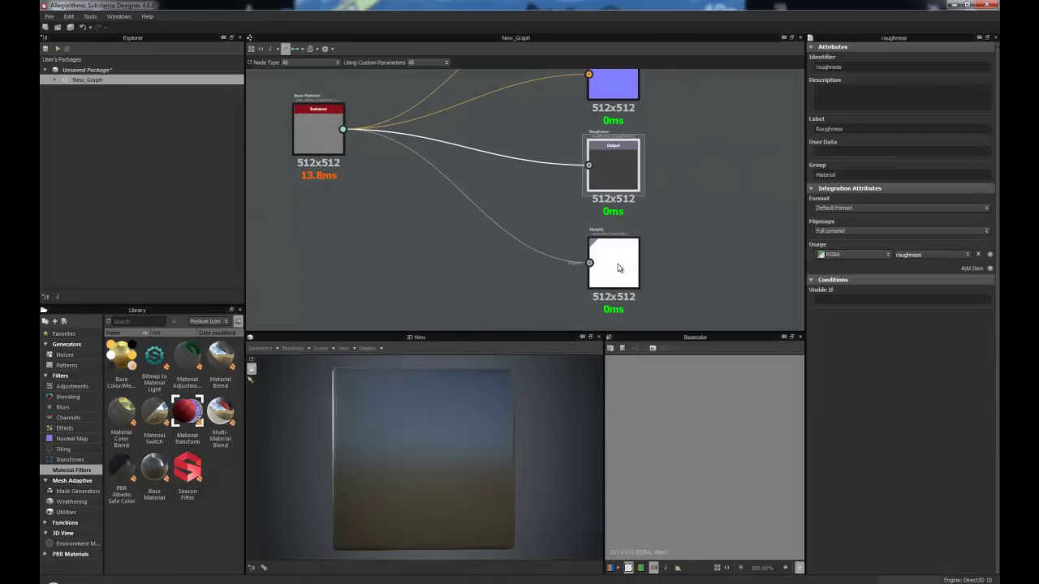
{"action": "middle_click_drag", "start_coordinate": [325, 140], "coordinate": [412, 184]}
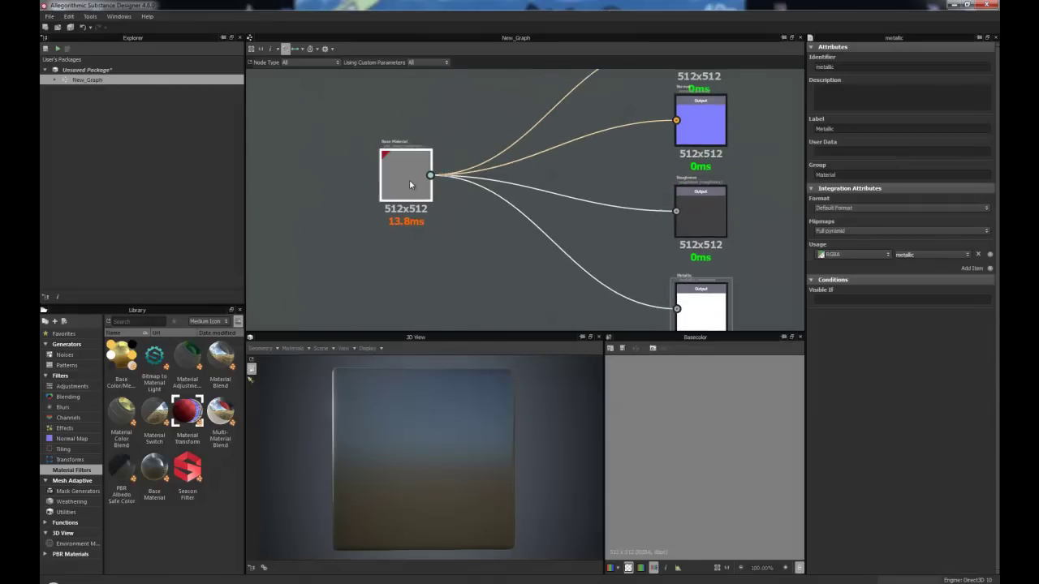
- Select the Base Material node and reposition it level with the middle of the four output nodes
{"action": "left_click", "coordinate": [410, 184]}
{"action": "scroll", "coordinate": [477, 212], "scroll_direction": "down", "scroll_amount": 3}
{"action": "middle_click_drag", "start_coordinate": [477, 212], "coordinate": [426, 132]}
{"action": "left_click_drag", "start_coordinate": [426, 134], "coordinate": [427, 192]}
{"action": "middle_click_drag", "start_coordinate": [592, 124], "coordinate": [479, 138]}
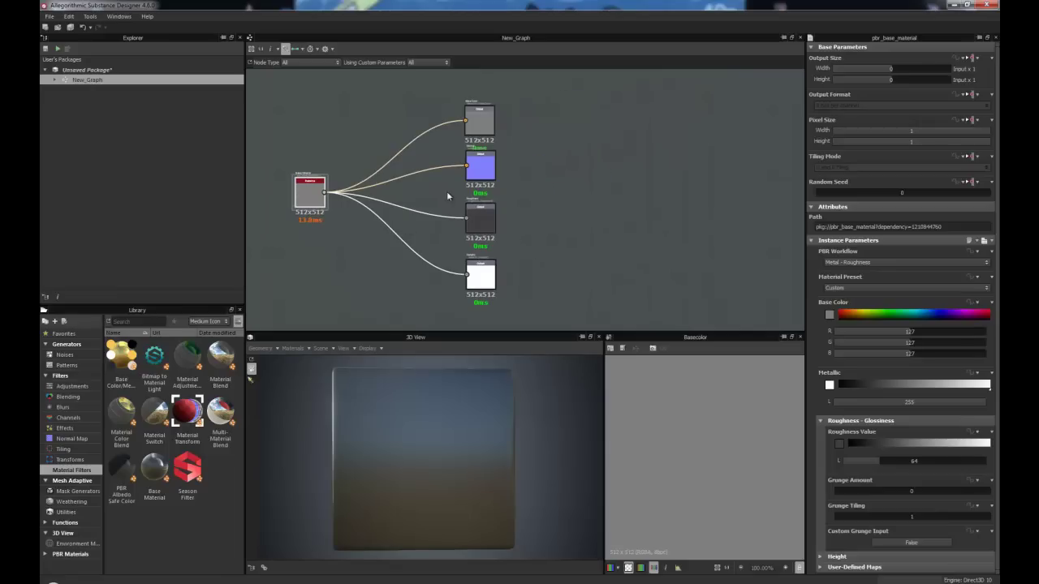
{"action": "middle_click_drag", "start_coordinate": [346, 215], "coordinate": [452, 197]}
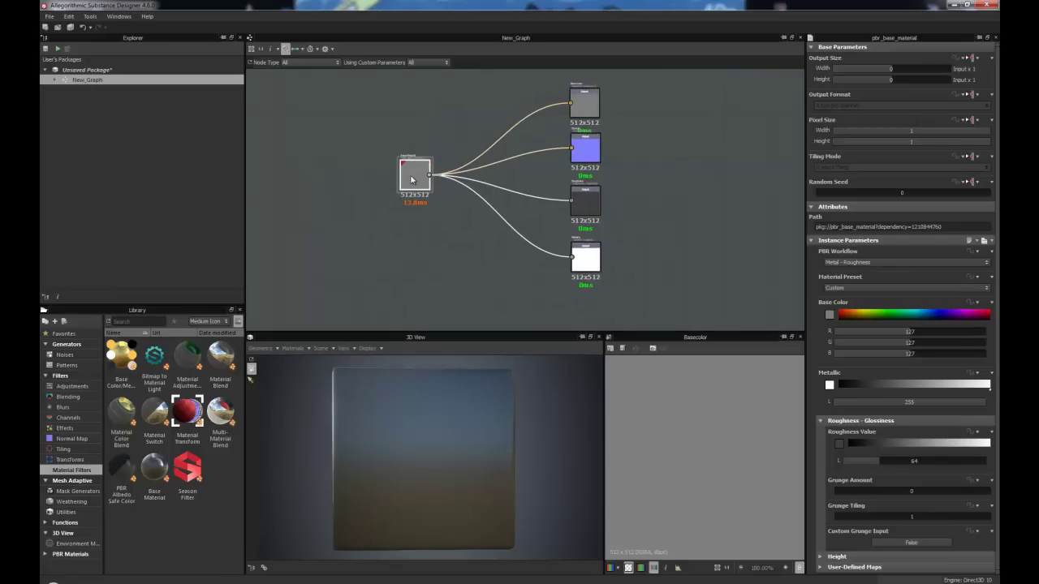
- Set the Base Material's PBR Workflow to Metal - Roughness and its Material Preset to Gold
{"action": "left_click", "coordinate": [861, 261]}
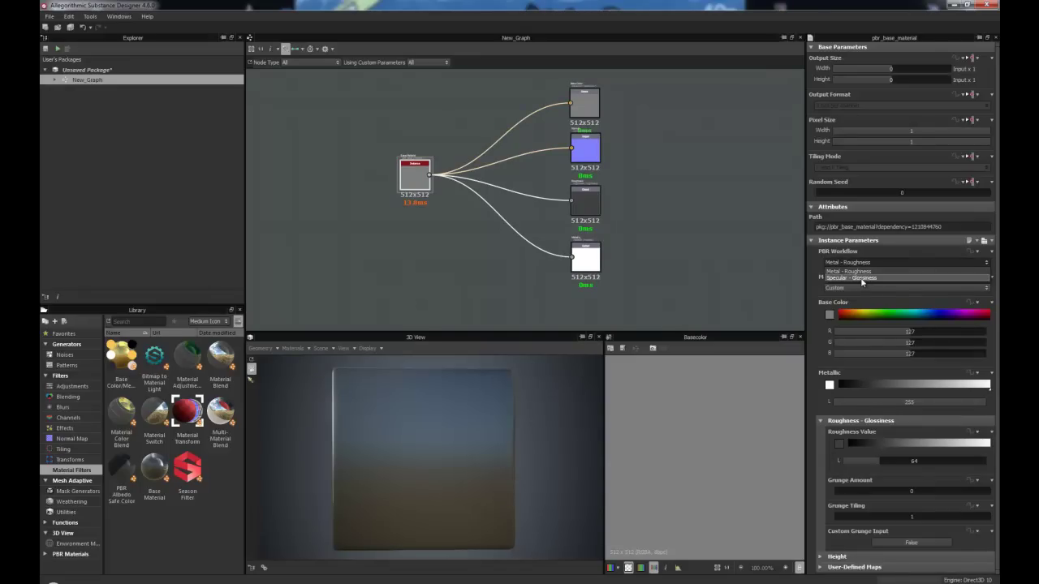
{"action": "left_click", "coordinate": [863, 272]}
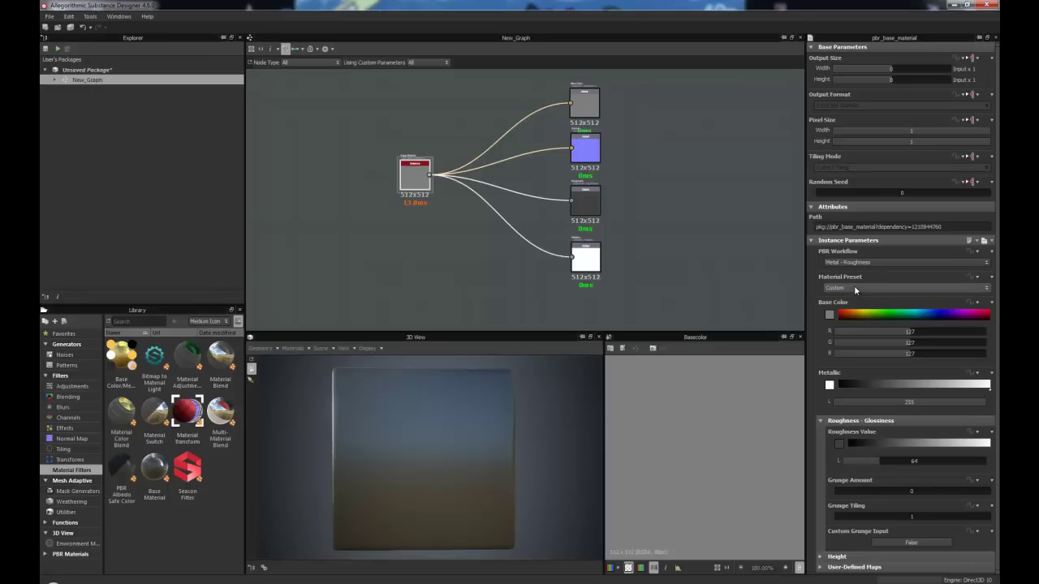
{"action": "left_click", "coordinate": [854, 288]}
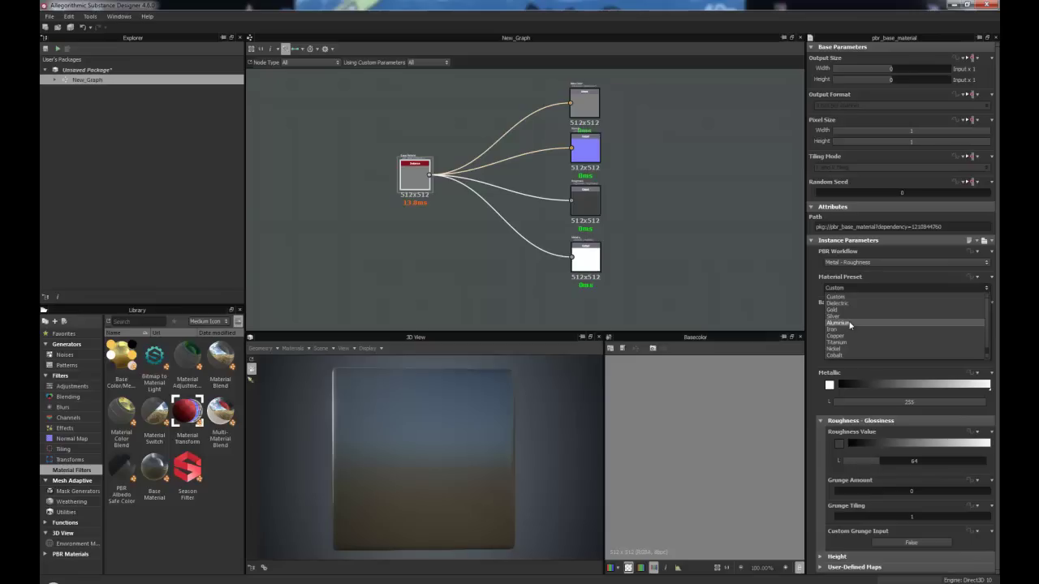
{"action": "left_click", "coordinate": [844, 310]}
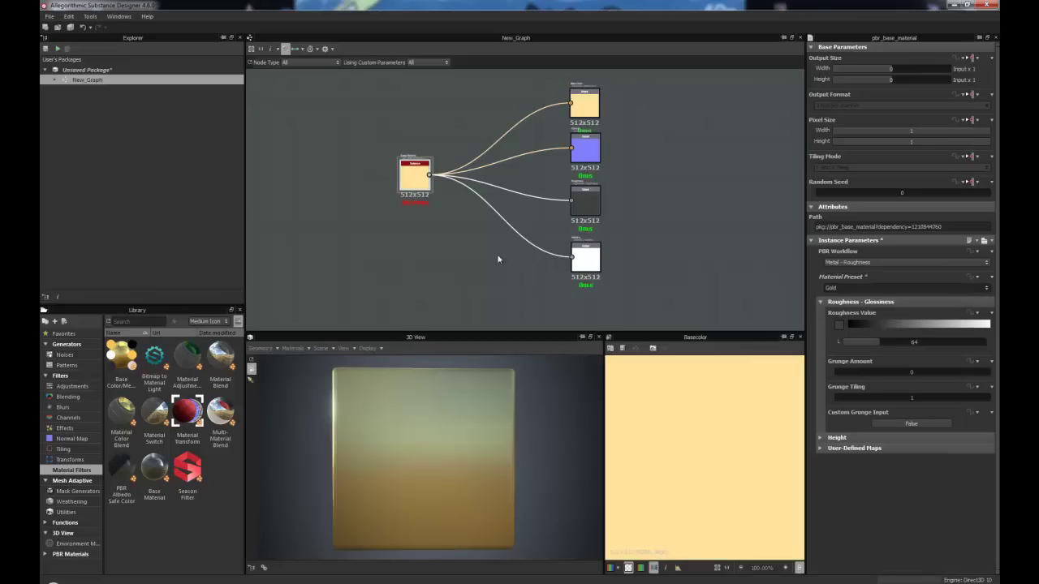
{"action": "mouse_move", "coordinate": [410, 183]}
{"action": "left_mouse_down"}
{"action": "mouse_move", "coordinate": [412, 112]}
{"action": "mouse_move", "coordinate": [414, 189]}
{"action": "left_mouse_up"}
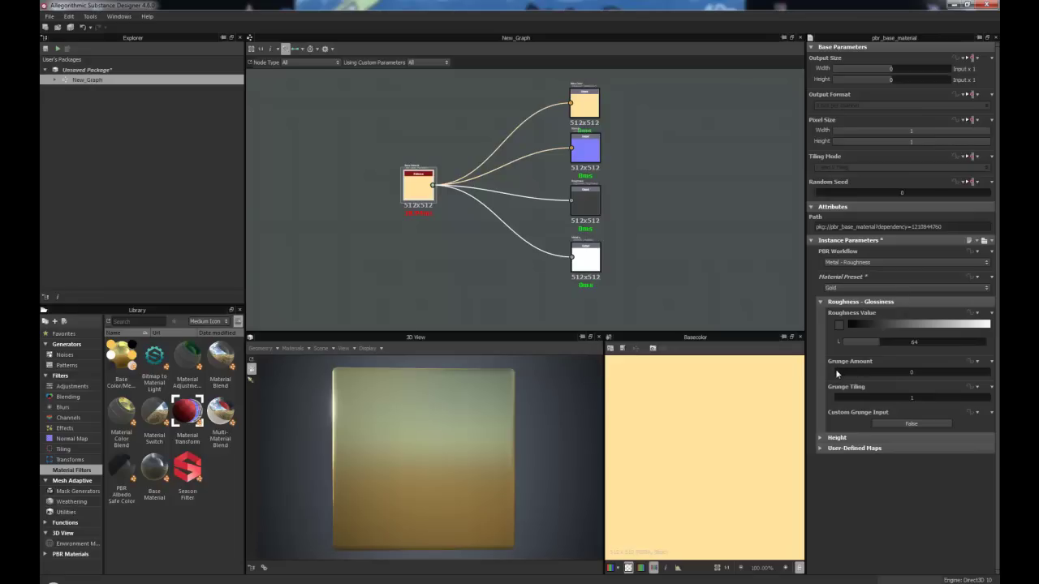
- Set the Base Material's Grunge Amount to 0.63 and preview the Roughness output in the 2D view
{"action": "left_click_drag", "start_coordinate": [836, 372], "coordinate": [932, 372]}
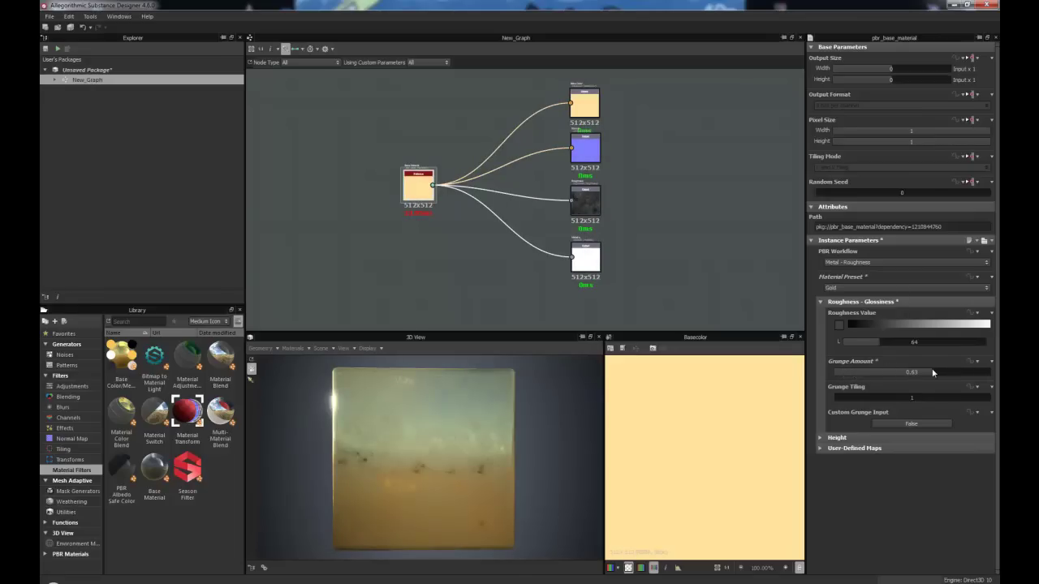
{"action": "scroll", "coordinate": [584, 199], "scroll_direction": "up", "scroll_amount": 2}
{"action": "double_click", "coordinate": [585, 199]}
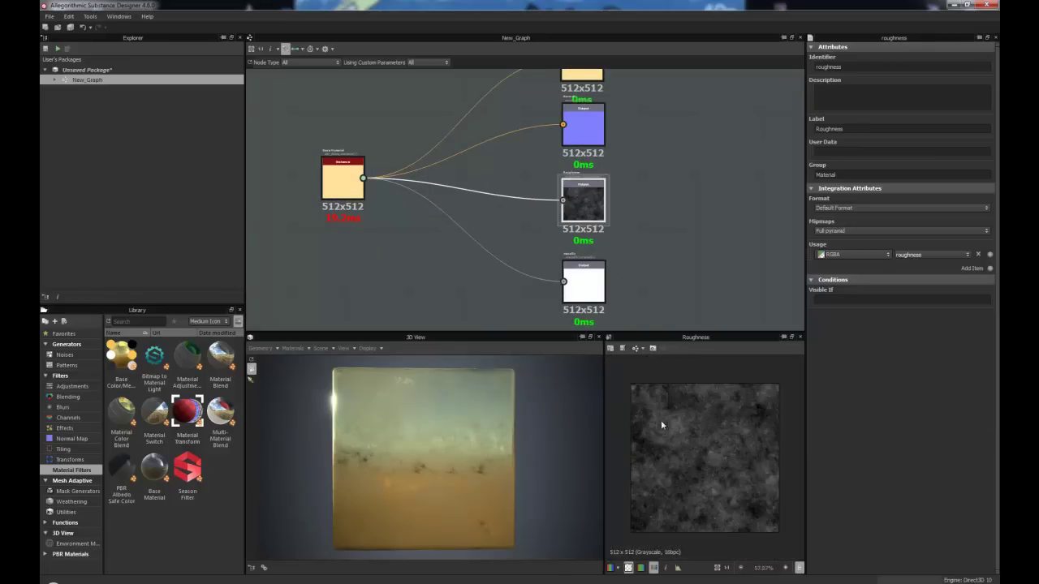
{"action": "double_click", "coordinate": [342, 180]}
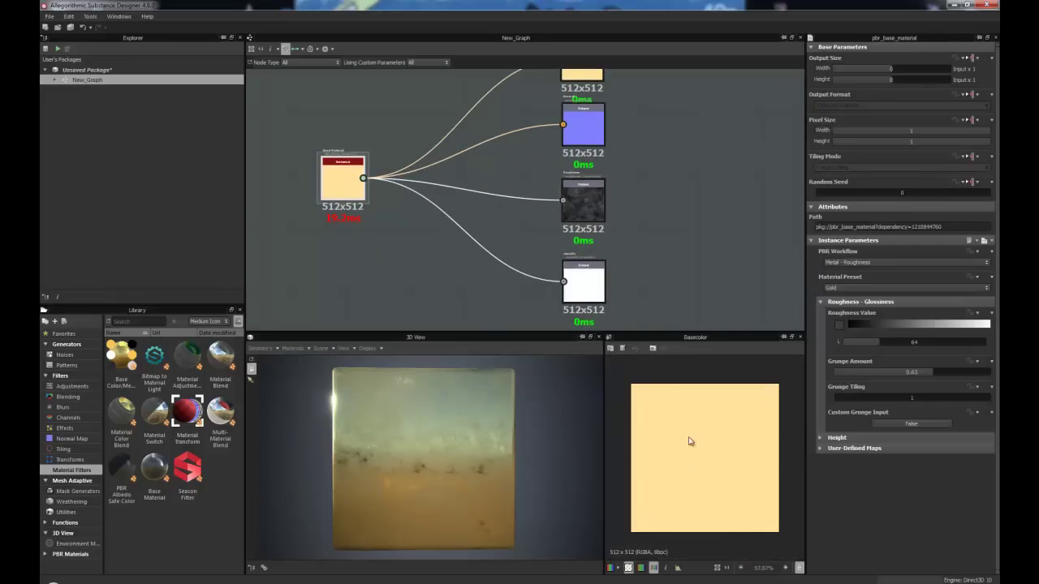
- Keep the Grunge Tiling at 1 and set the Grunge Amount to 0.55
{"action": "mouse_move", "coordinate": [432, 430]}
{"action": "left_mouse_down"}
{"action": "mouse_move", "coordinate": [400, 433]}
{"action": "mouse_move", "coordinate": [410, 392]}
{"action": "mouse_move", "coordinate": [480, 413]}
{"action": "mouse_move", "coordinate": [409, 406]}
{"action": "mouse_move", "coordinate": [429, 427]}
{"action": "mouse_move", "coordinate": [431, 418]}
{"action": "left_mouse_up"}
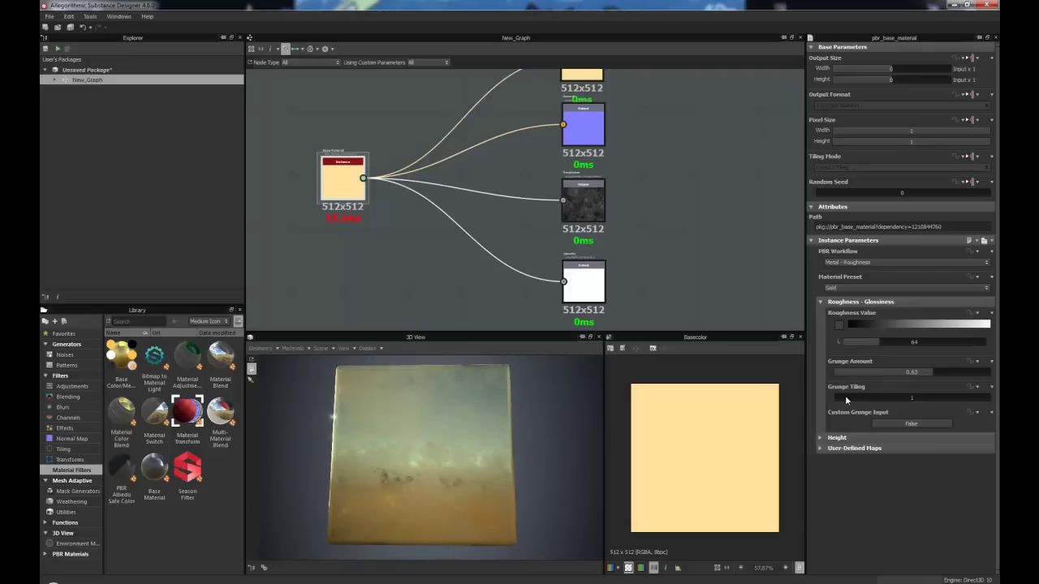
{"action": "left_click_drag", "start_coordinate": [840, 395], "coordinate": [818, 398]}
{"action": "left_click_drag", "start_coordinate": [925, 374], "coordinate": [916, 371]}
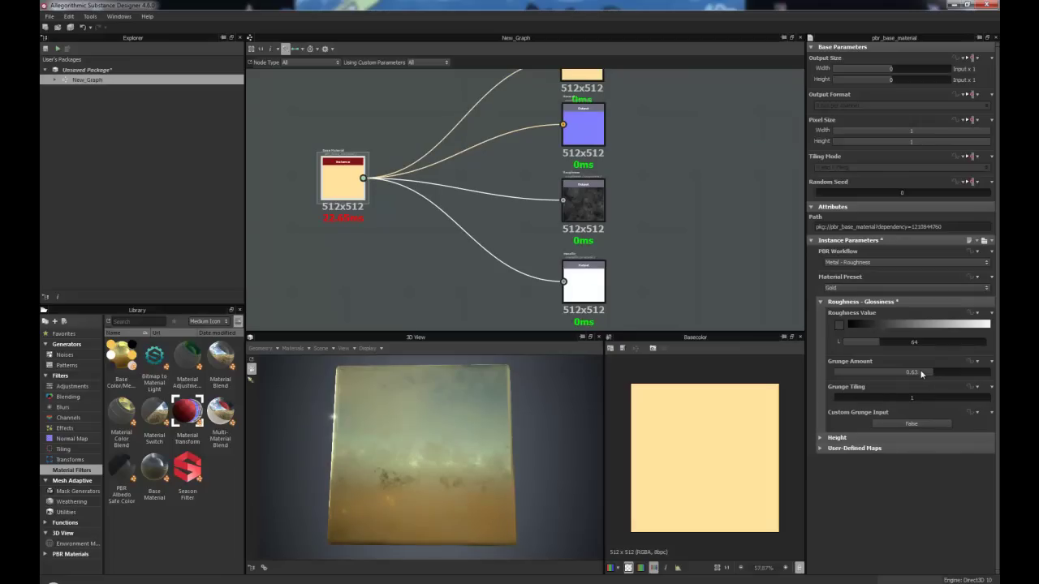
- Set Custom Grunge Input to True on the Base Material node to expose its optional grunge input
{"action": "left_click", "coordinate": [913, 424]}
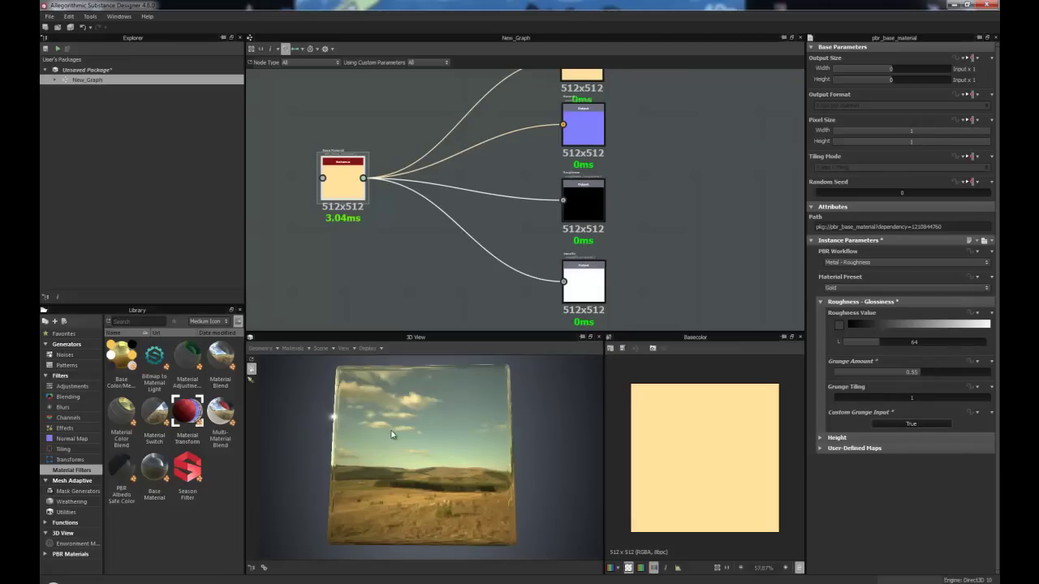
{"action": "scroll", "coordinate": [396, 236], "scroll_direction": "up", "scroll_amount": 3}
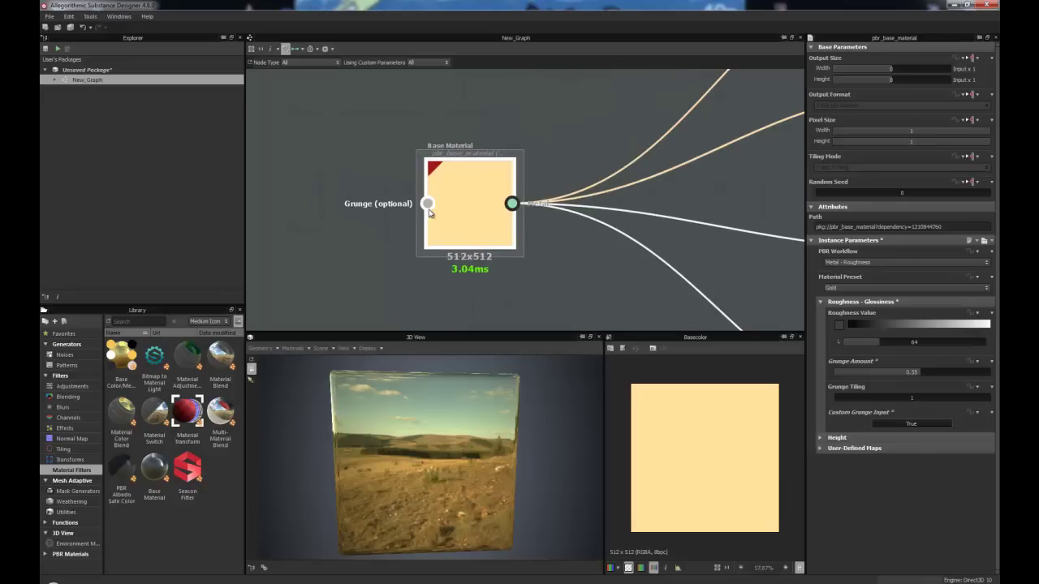
{"action": "middle_click_drag", "start_coordinate": [352, 252], "coordinate": [392, 207]}
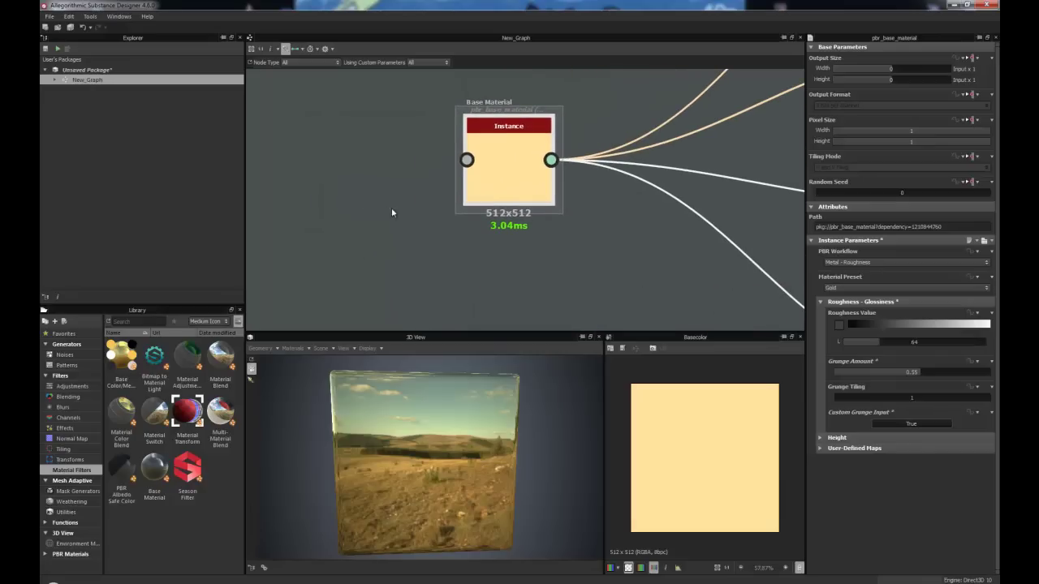
- Add a BnW Spots 1 noise from the library and connect it to the Base Material's Grunge input
{"action": "left_click", "coordinate": [62, 355]}
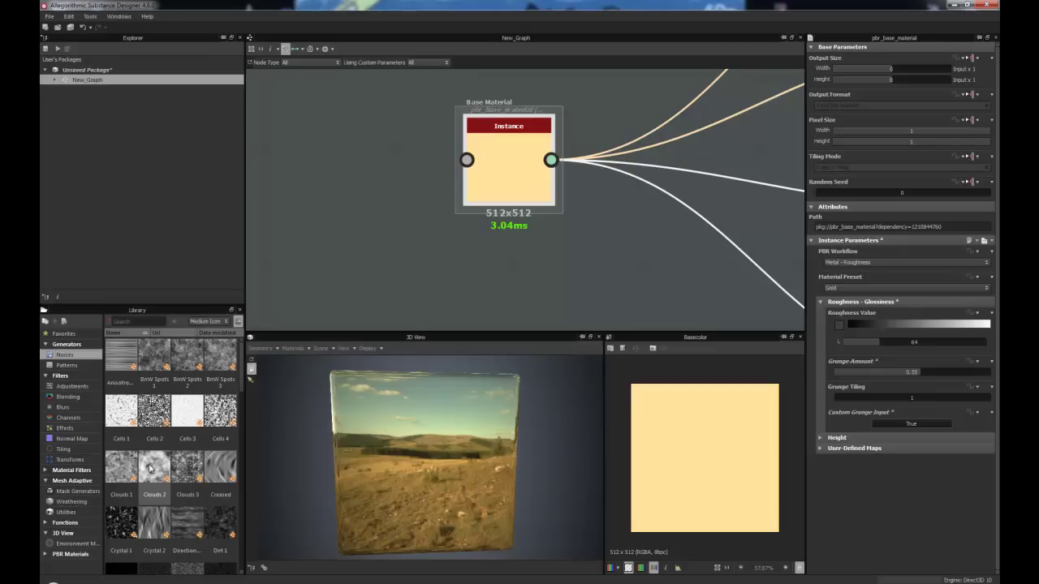
{"action": "left_click_drag", "start_coordinate": [154, 357], "coordinate": [466, 160]}
{"action": "mouse_move", "coordinate": [435, 473]}
{"action": "left_mouse_down"}
{"action": "mouse_move", "coordinate": [402, 464]}
{"action": "mouse_move", "coordinate": [395, 423]}
{"action": "mouse_move", "coordinate": [429, 465]}
{"action": "left_mouse_up"}
{"action": "mouse_move", "coordinate": [359, 208]}
{"action": "left_mouse_down"}
{"action": "mouse_move", "coordinate": [363, 175]}
{"action": "mouse_move", "coordinate": [363, 191]}
{"action": "left_mouse_up"}
{"action": "left_click", "coordinate": [330, 164]}
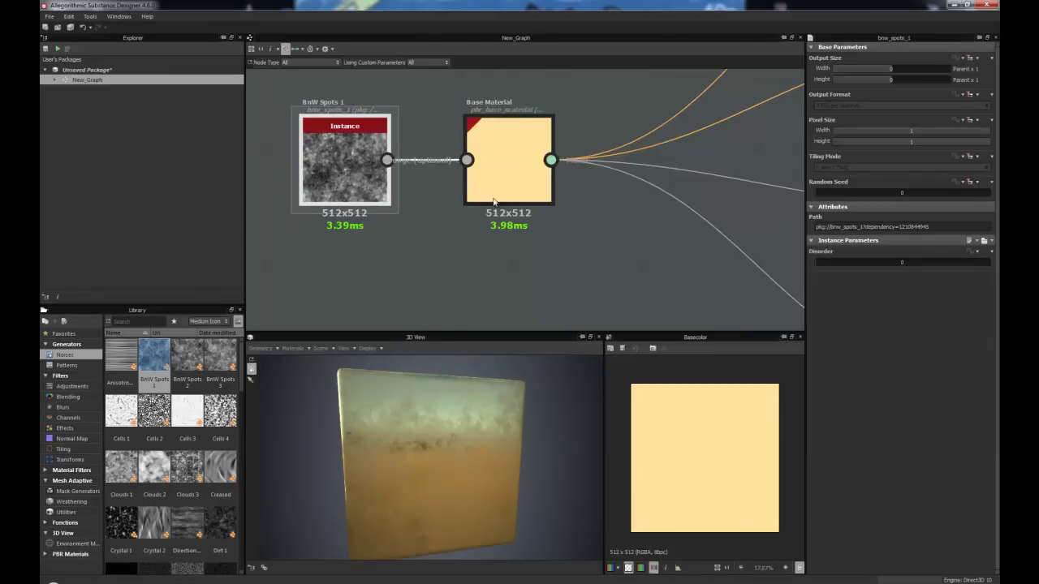
- Preview the Roughness output in the 2D view to inspect the effect of the custom grunge
{"action": "middle_click_drag", "start_coordinate": [545, 235], "coordinate": [306, 232]}
{"action": "middle_click_drag", "start_coordinate": [748, 213], "coordinate": [640, 189]}
{"action": "double_click", "coordinate": [660, 187]}
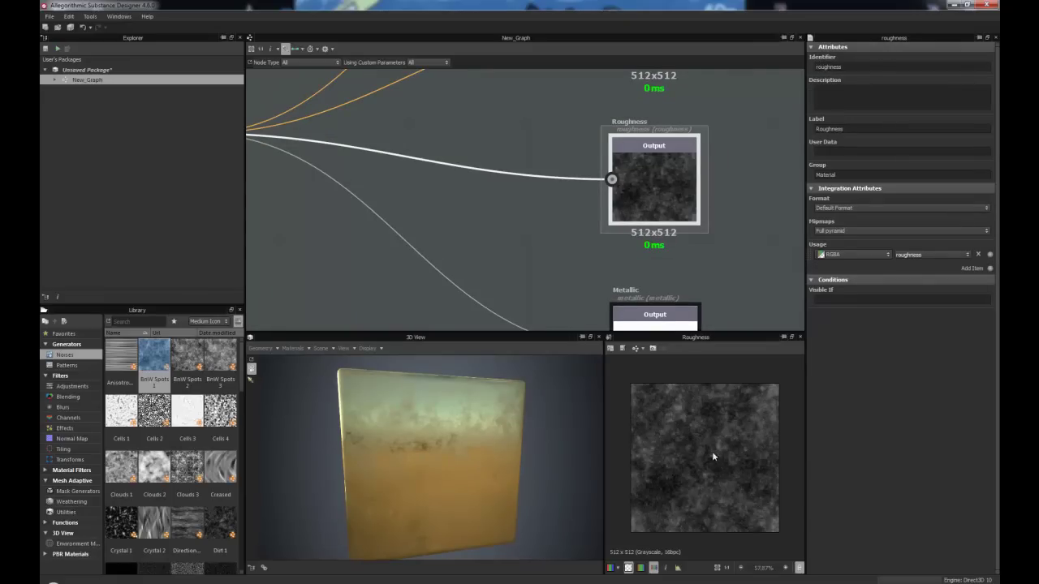
{"action": "scroll", "coordinate": [710, 461], "scroll_direction": "up", "scroll_amount": 1}
{"action": "middle_click_drag", "start_coordinate": [329, 203], "coordinate": [533, 218]}
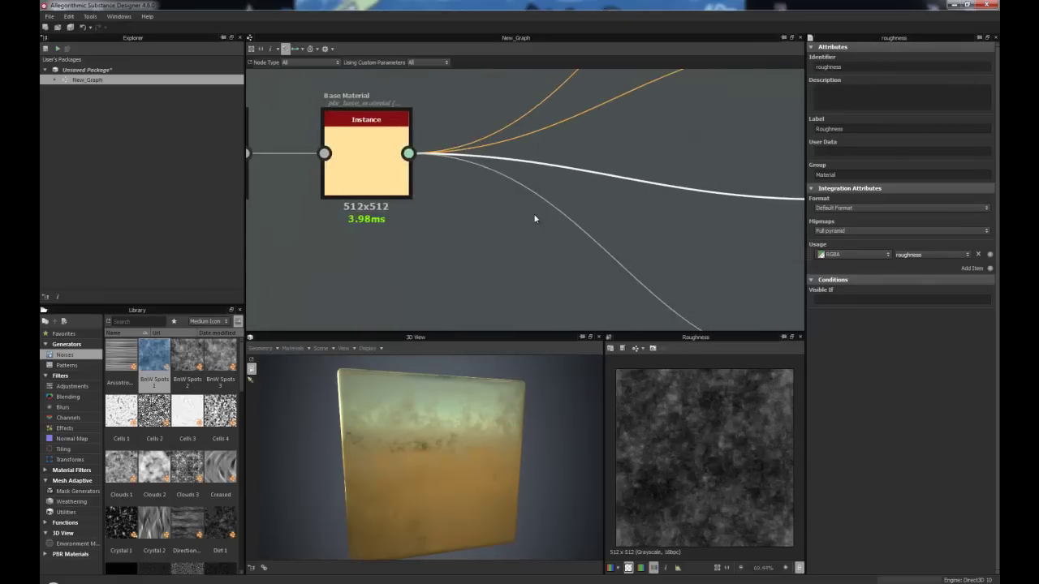
- Delete the BnW Spots 1 node and set the Base Material's Custom Grunge Input back to False
{"action": "scroll", "coordinate": [533, 217], "scroll_direction": "down", "scroll_amount": 2}
{"action": "left_click", "coordinate": [352, 168]}
{"action": "middle_click_drag", "start_coordinate": [364, 221], "coordinate": [393, 183]}
{"action": "key", "text": "Delete"}
{"action": "left_click", "coordinate": [437, 146]}
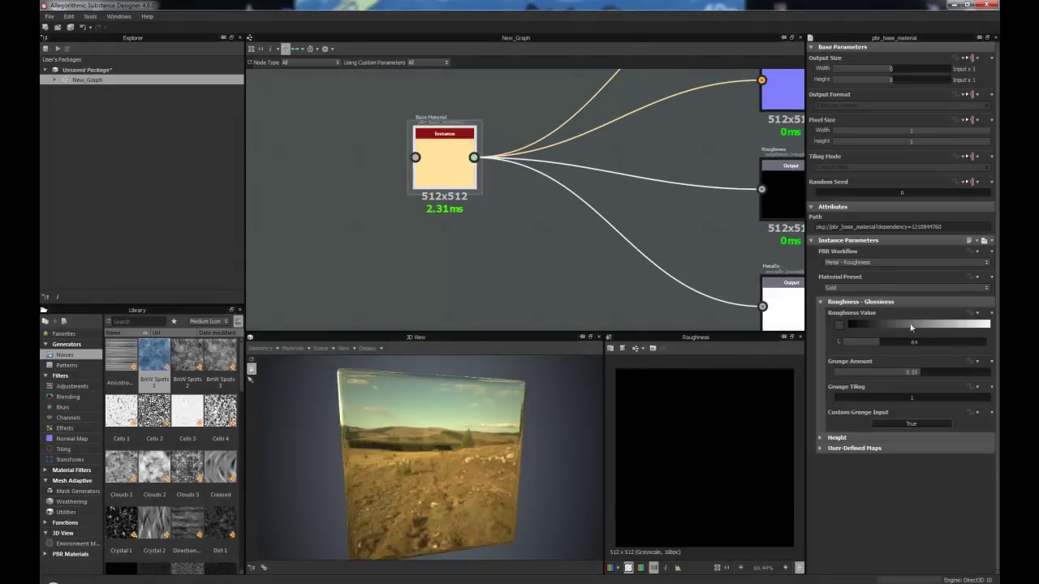
{"action": "left_click", "coordinate": [911, 423]}
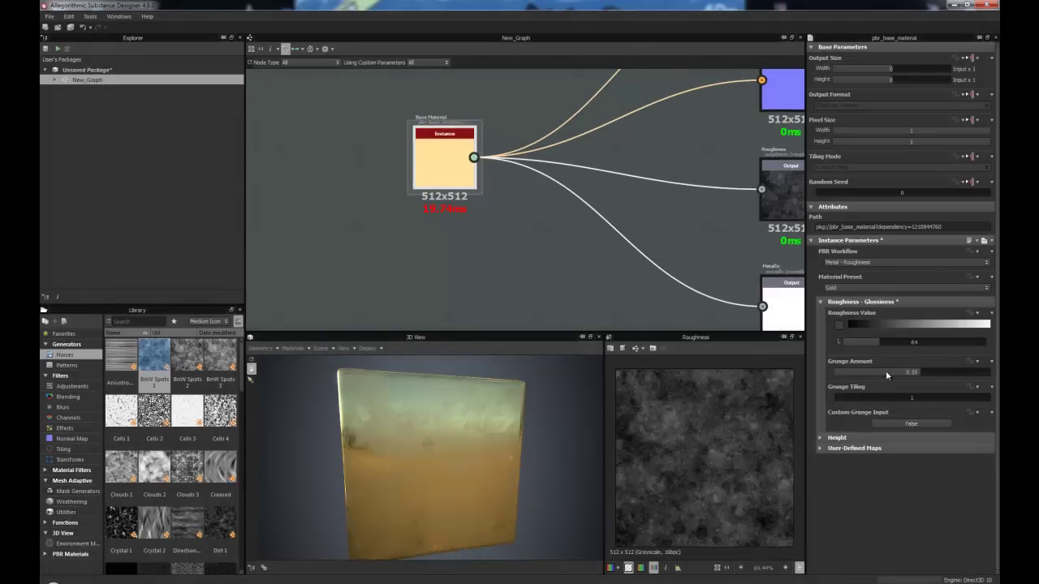
{"action": "left_click_drag", "start_coordinate": [460, 418], "coordinate": [435, 423]}
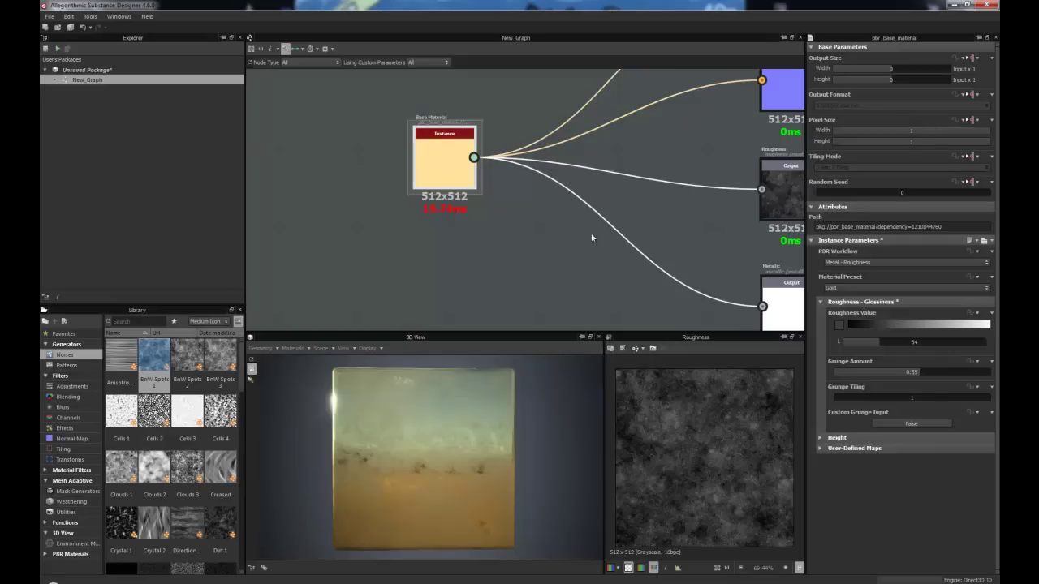
- Examine the Base Material's Height and User-Defined Maps parameter groups
{"action": "middle_click_drag", "start_coordinate": [593, 235], "coordinate": [535, 205]}
{"action": "left_click", "coordinate": [821, 438]}
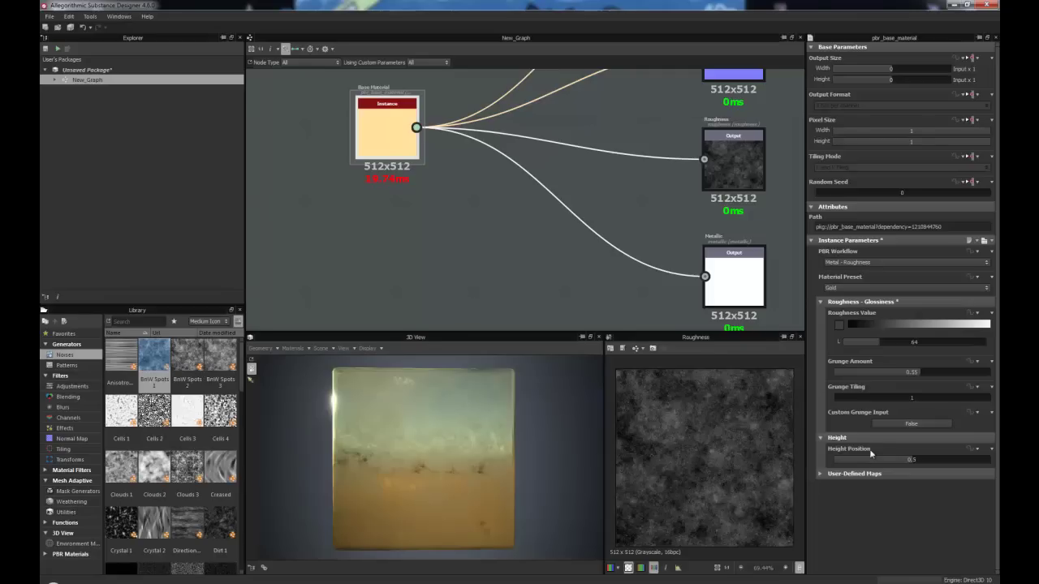
{"action": "left_click", "coordinate": [820, 437]}
{"action": "left_click", "coordinate": [821, 446]}
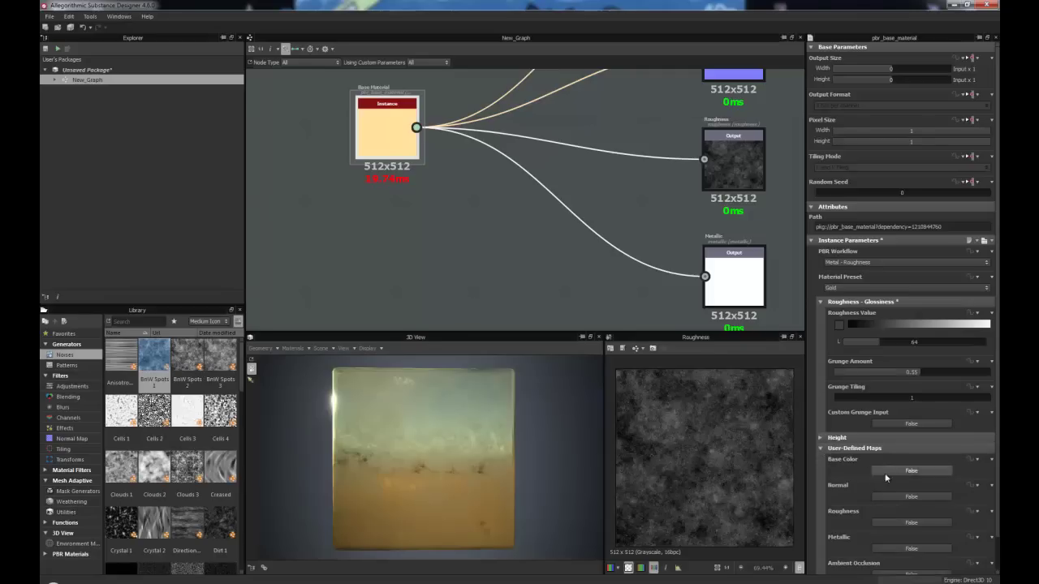
{"action": "scroll", "coordinate": [889, 472], "scroll_direction": "down", "scroll_amount": 2}
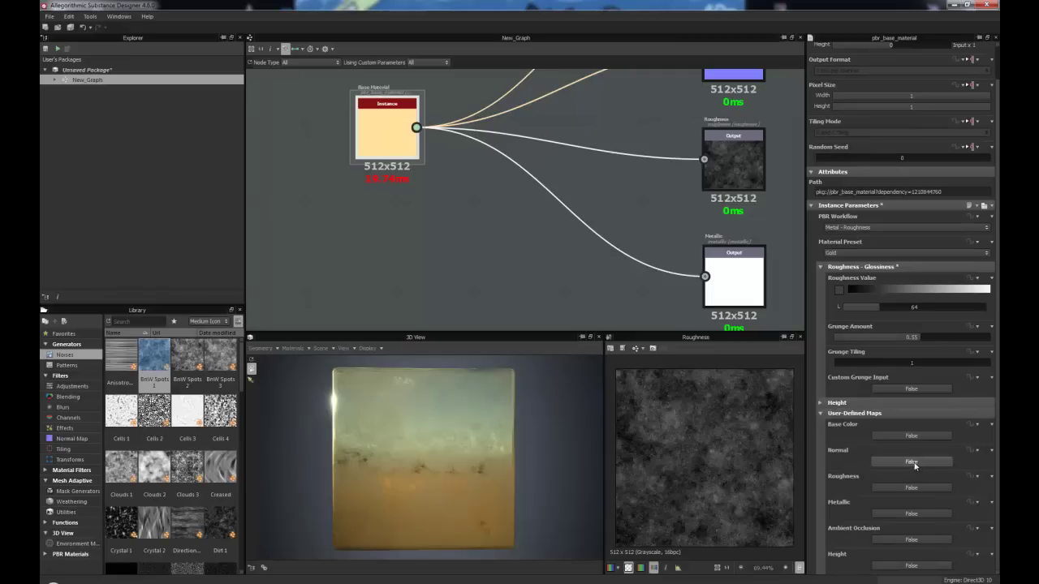
- Set the Base Material's user-defined Base Color map to True to inspect its input connector, and set it back to False
{"action": "left_click", "coordinate": [913, 437]}
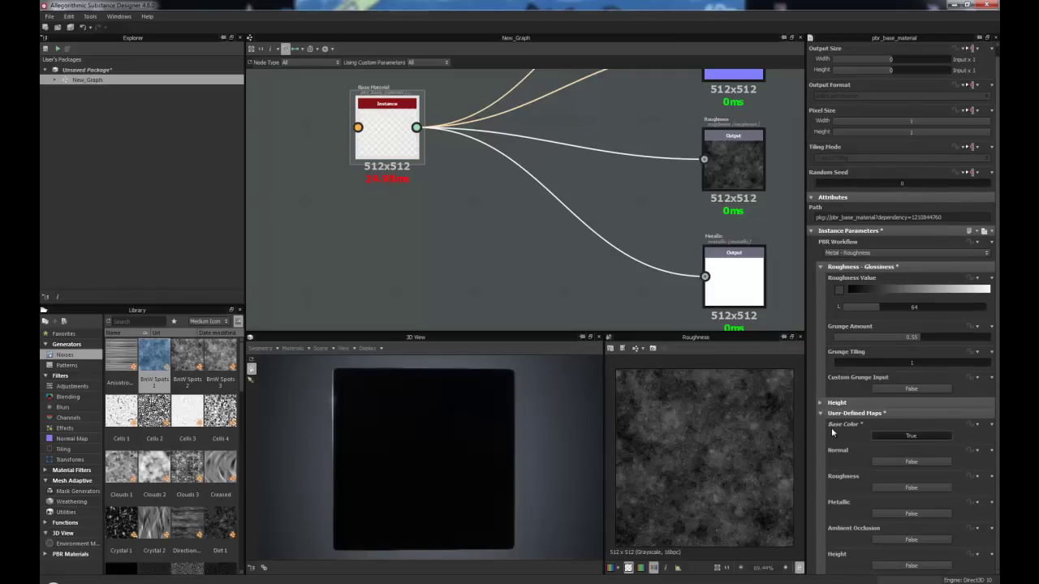
{"action": "middle_click_drag", "start_coordinate": [419, 207], "coordinate": [562, 257]}
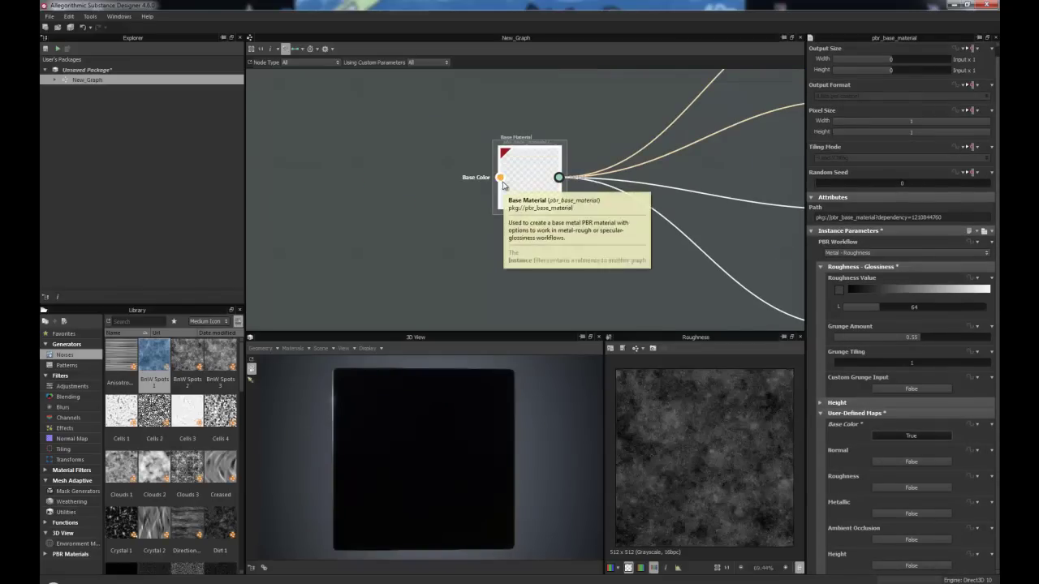
{"action": "scroll", "coordinate": [468, 243], "scroll_direction": "down", "scroll_amount": 3}
{"action": "middle_click_drag", "start_coordinate": [560, 253], "coordinate": [458, 239]}
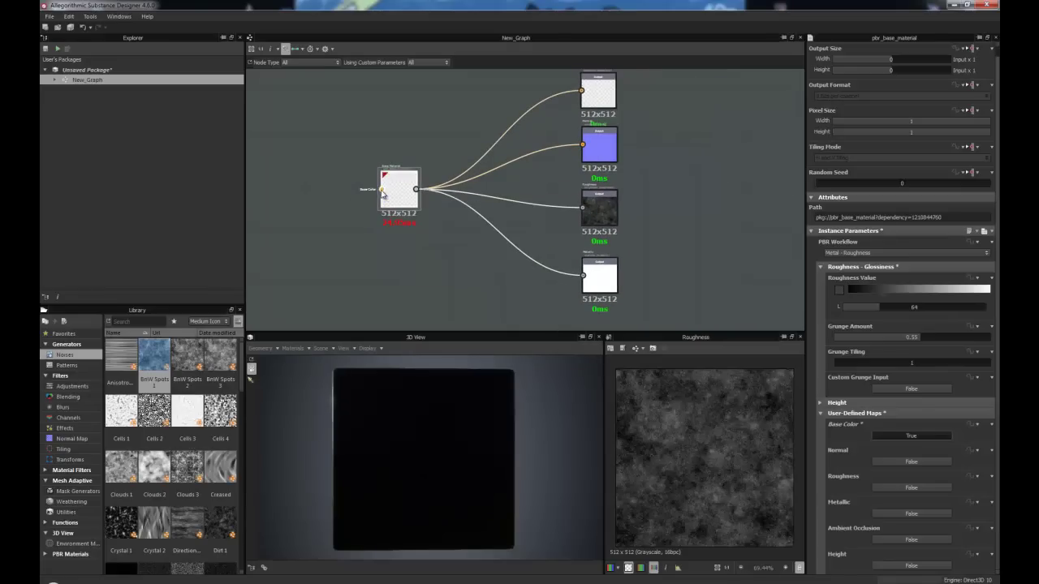
{"action": "left_click", "coordinate": [913, 436]}
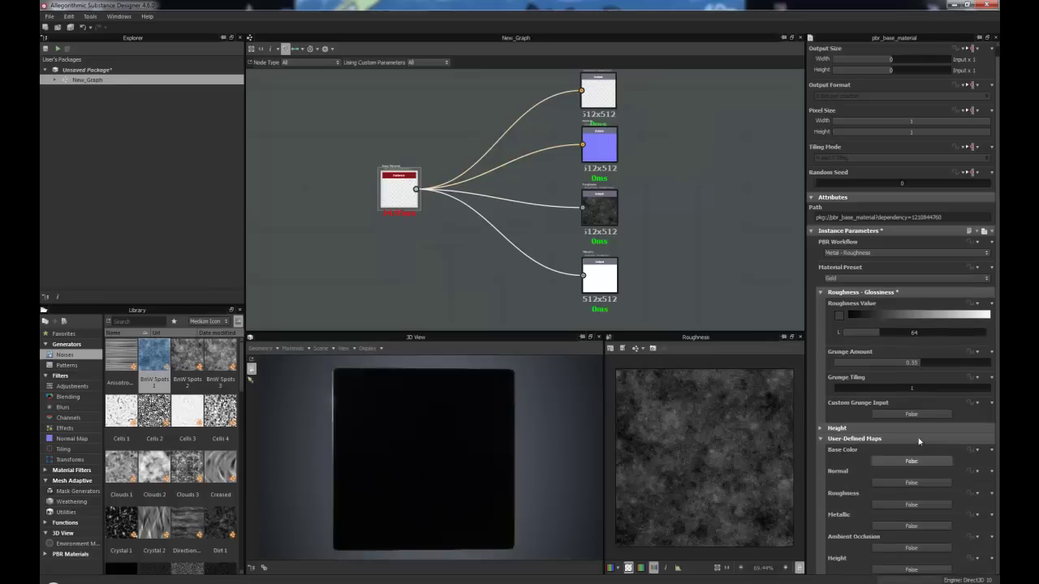
{"action": "mouse_move", "coordinate": [487, 227]}
{"action": "left_mouse_down"}
{"action": "mouse_move", "coordinate": [487, 194]}
{"action": "mouse_move", "coordinate": [494, 235]}
{"action": "mouse_move", "coordinate": [503, 226]}
{"action": "left_mouse_up"}
{"action": "middle_click_drag", "start_coordinate": [532, 255], "coordinate": [439, 238]}
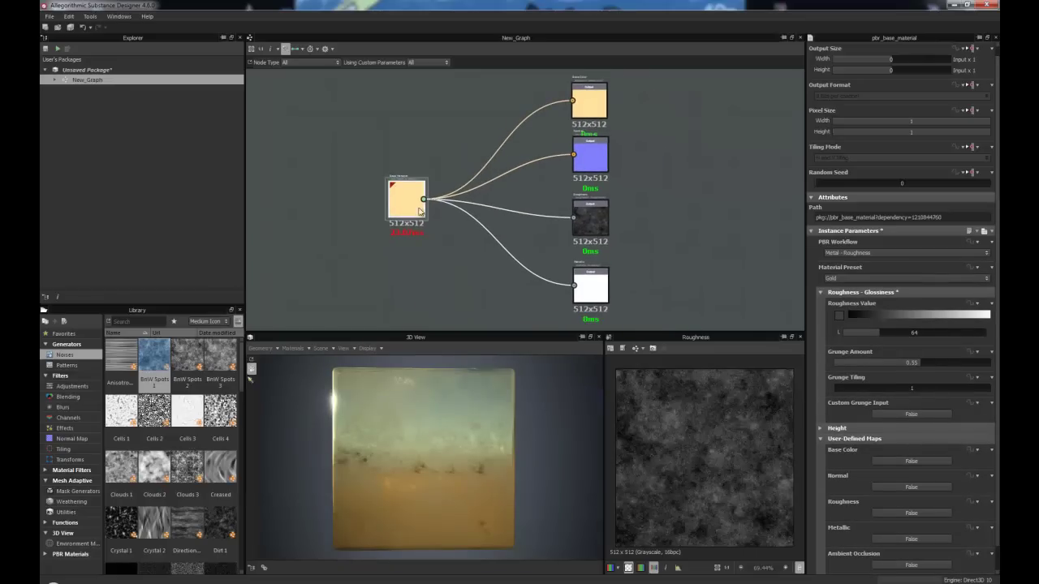
{"action": "left_click_drag", "start_coordinate": [412, 213], "coordinate": [416, 200]}
{"action": "middle_click_drag", "start_coordinate": [439, 231], "coordinate": [483, 240]}
{"action": "scroll", "coordinate": [455, 228], "scroll_direction": "down", "scroll_amount": 1}
{"action": "scroll", "coordinate": [483, 240], "scroll_direction": "up", "scroll_amount": 1}
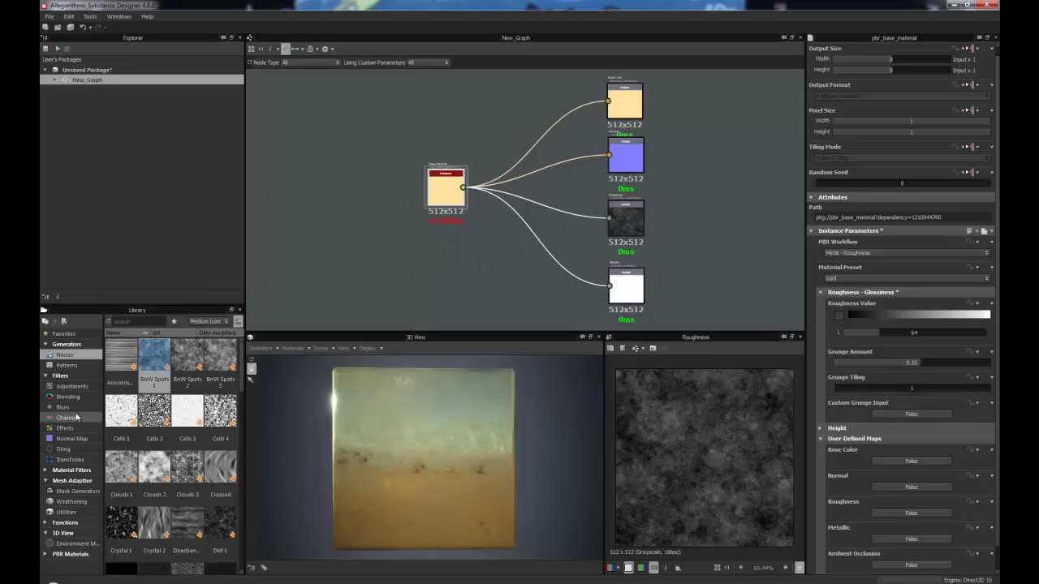
- Browse the library's Mesh Adaptive nodes, including Mask Generators, Weathering and Utilities, and the Material Filters
{"action": "left_click", "coordinate": [75, 480]}
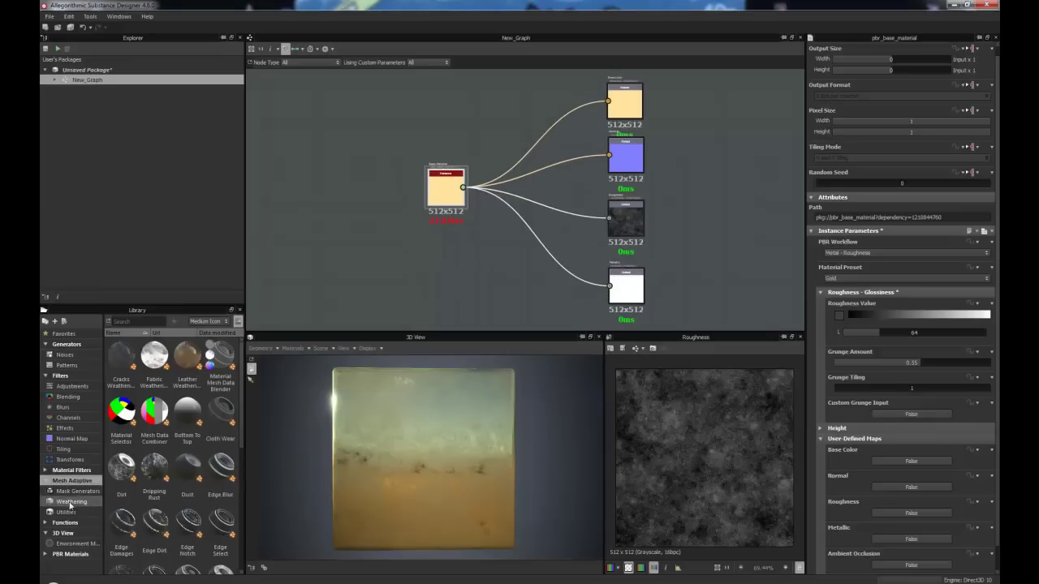
{"action": "left_click", "coordinate": [78, 491]}
{"action": "left_click", "coordinate": [75, 502]}
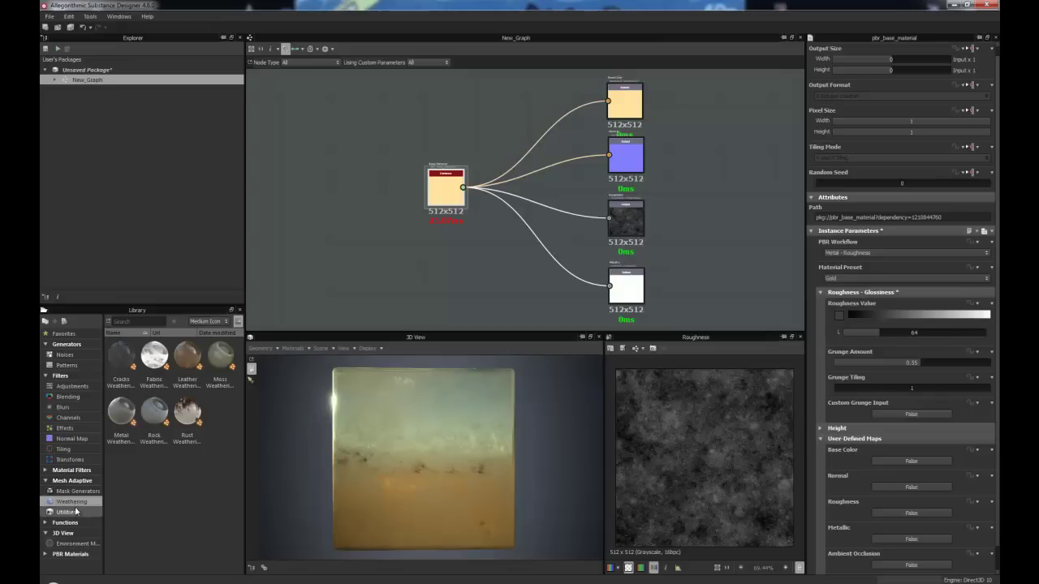
{"action": "left_click", "coordinate": [73, 511]}
{"action": "left_click", "coordinate": [77, 470]}
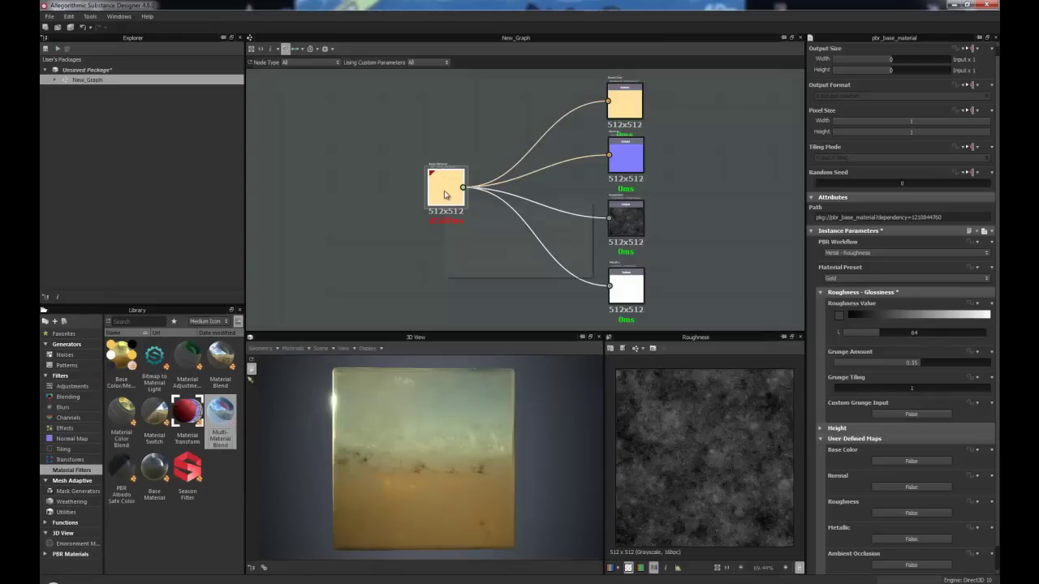
{"action": "mouse_move", "coordinate": [444, 196]}
{"action": "left_mouse_down"}
{"action": "mouse_move", "coordinate": [436, 179]}
{"action": "mouse_move", "coordinate": [451, 201]}
{"action": "left_mouse_up"}
{"action": "scroll", "coordinate": [444, 183], "scroll_direction": "up", "scroll_amount": 3}
{"action": "scroll", "coordinate": [511, 229], "scroll_direction": "down", "scroll_amount": 3}
{"action": "middle_click_drag", "start_coordinate": [566, 248], "coordinate": [526, 193]}
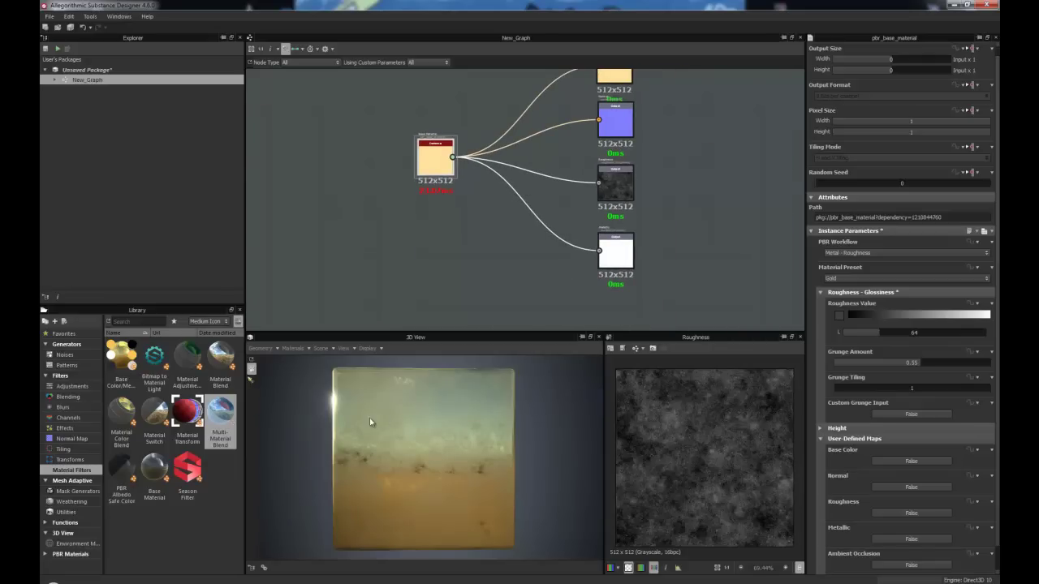